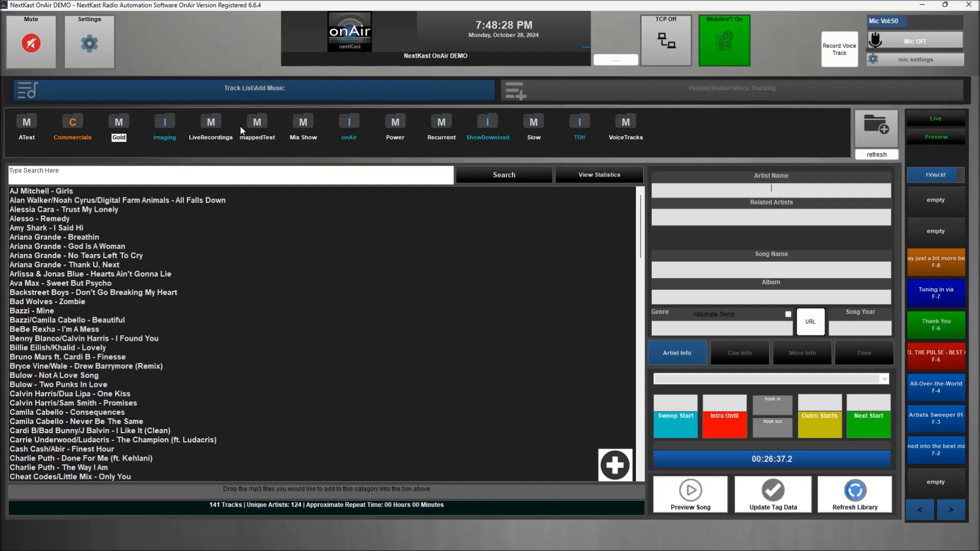
Step: Open the SEG1 track from the Mix Show category in the waveform editor
left_click(302, 128)
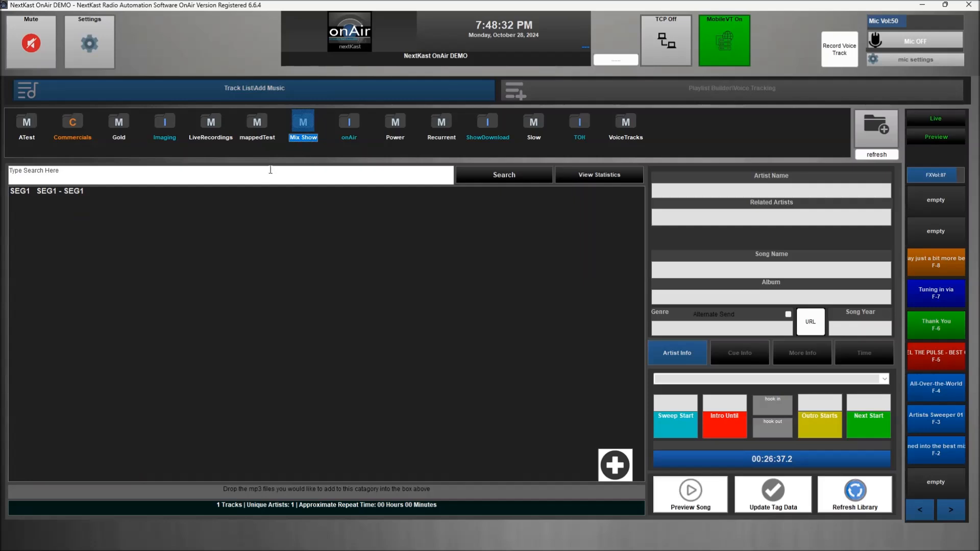
left_click(57, 193)
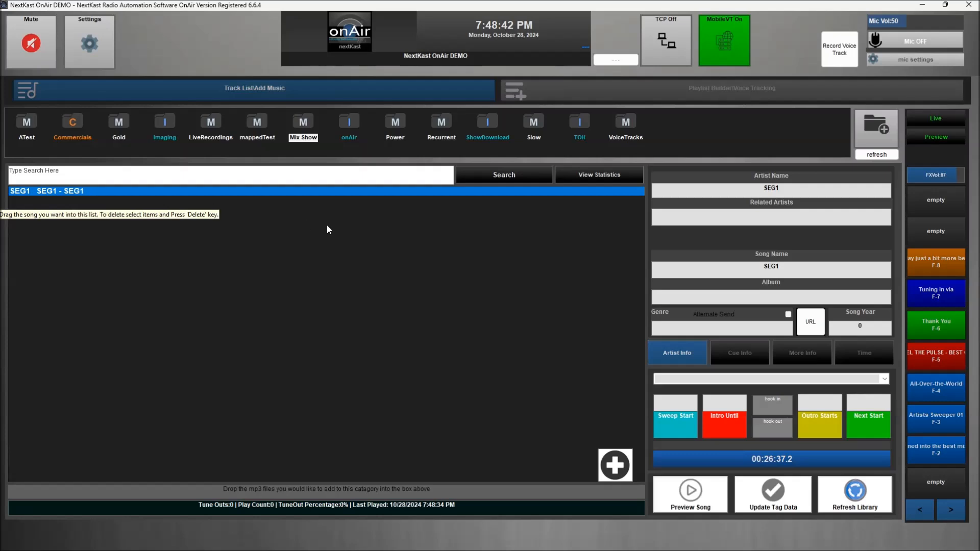
double_click(115, 190)
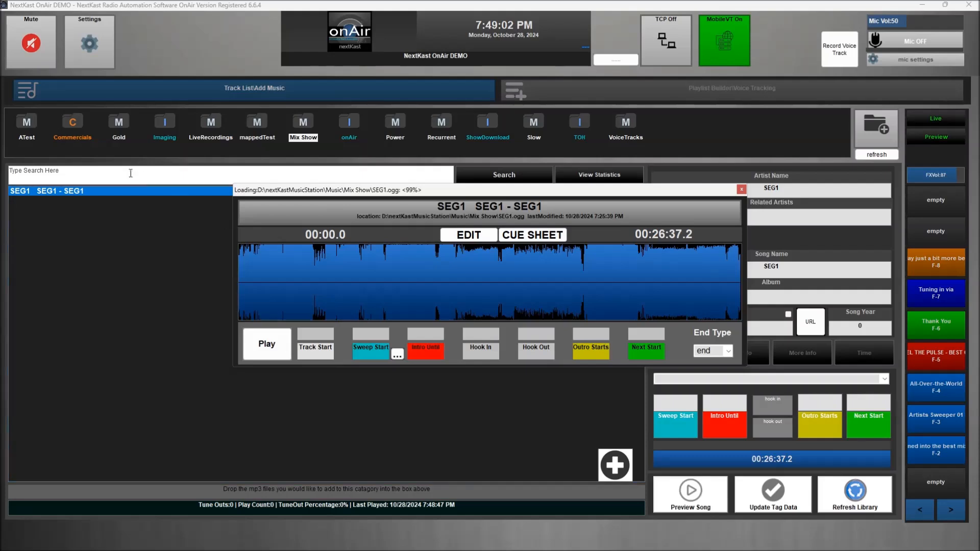
Step: Import the existing cue sheet file SEG1.cue from the Desktop for the SEG1 track
left_click(545, 239)
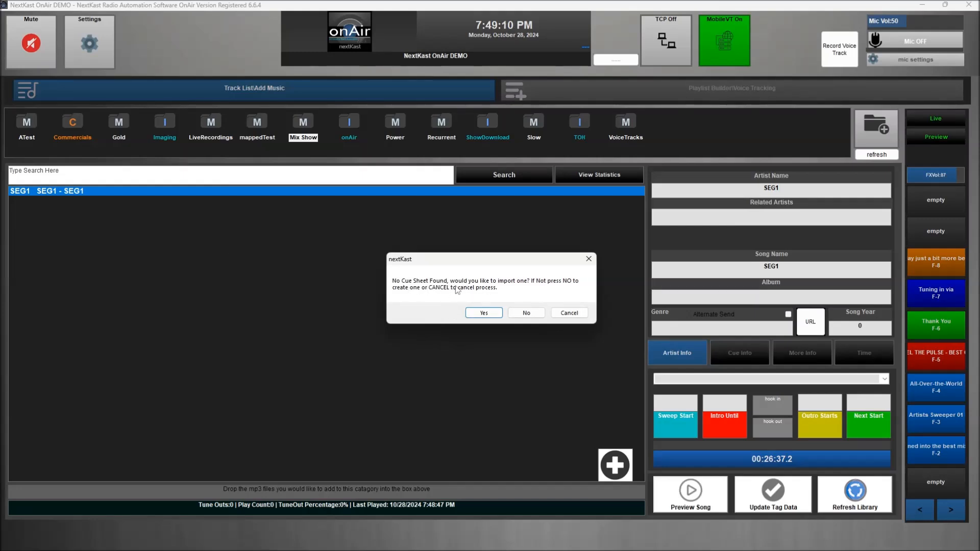
left_click(479, 313)
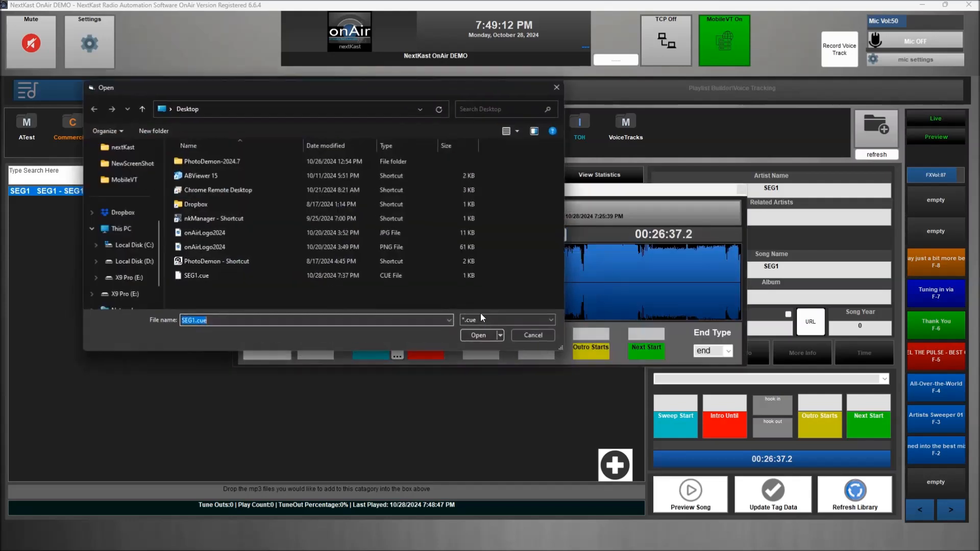
double_click(189, 276)
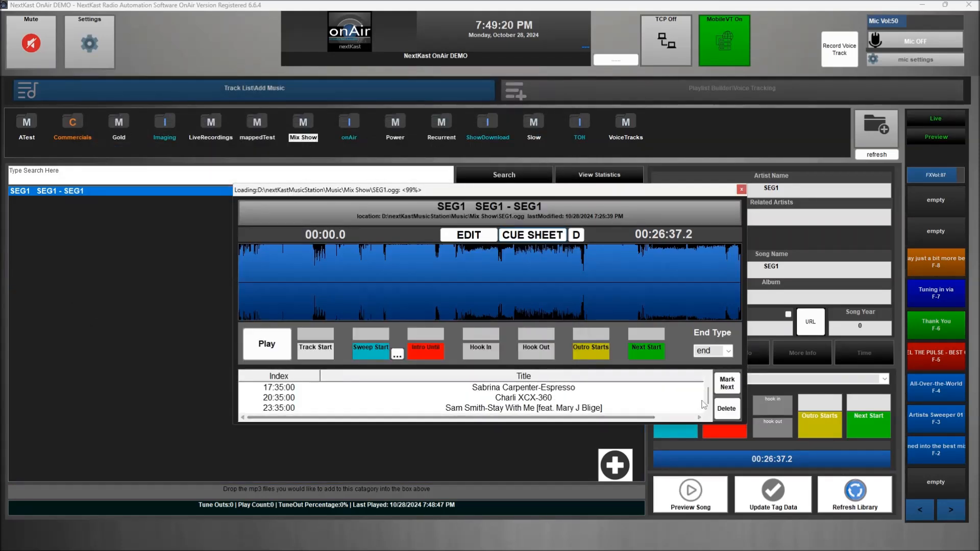
Step: Audition the imported cue points, including Tinashe, Maroon 5, Coldplay, Sabrina Carpenter, Charli XCX and Sam Smith, checking their positions on the waveform
left_click_drag(708, 396, 708, 387)
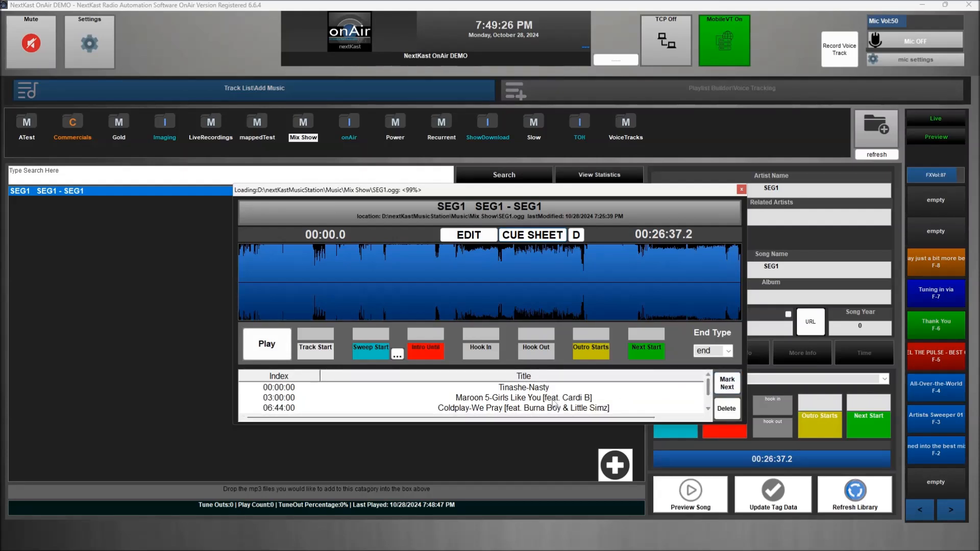
double_click(531, 389)
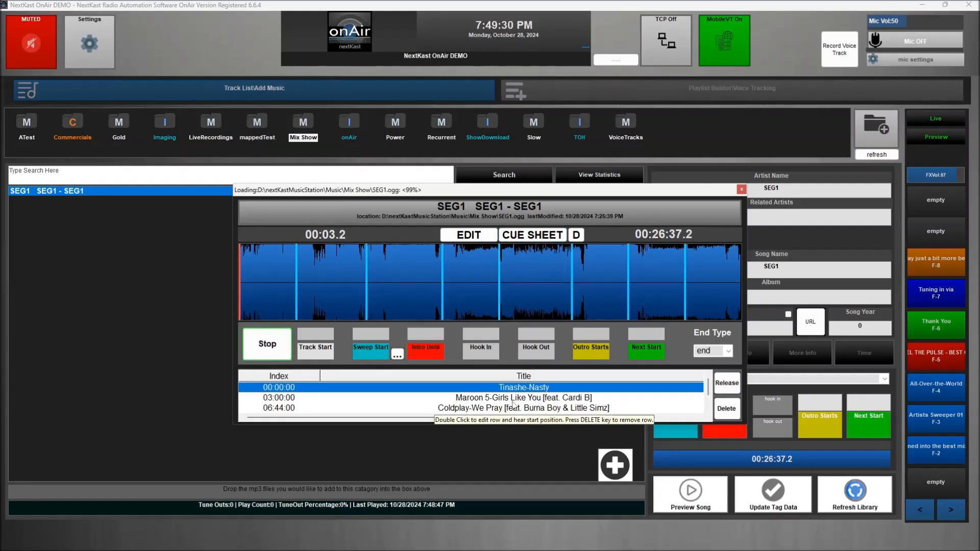
double_click(536, 403)
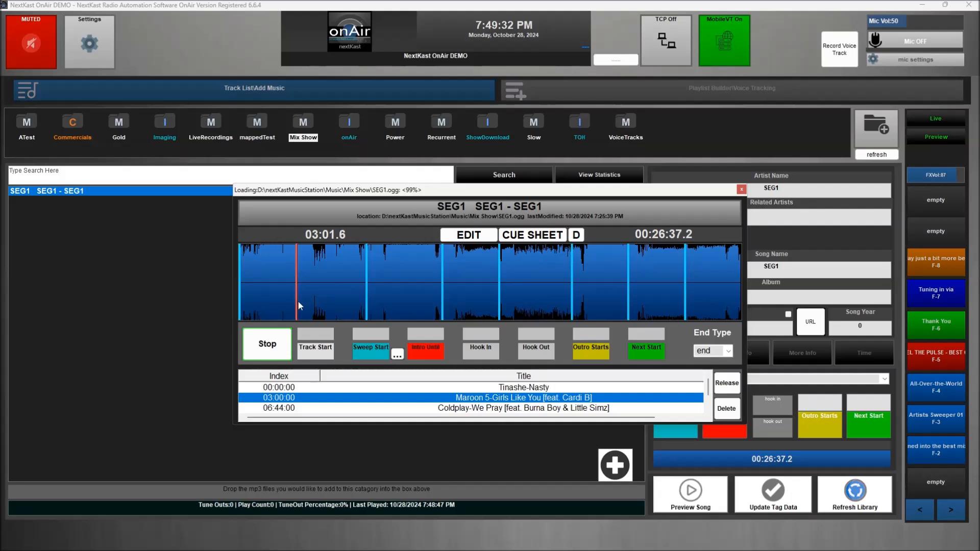
double_click(506, 408)
scroll(506, 389, "down", 2)
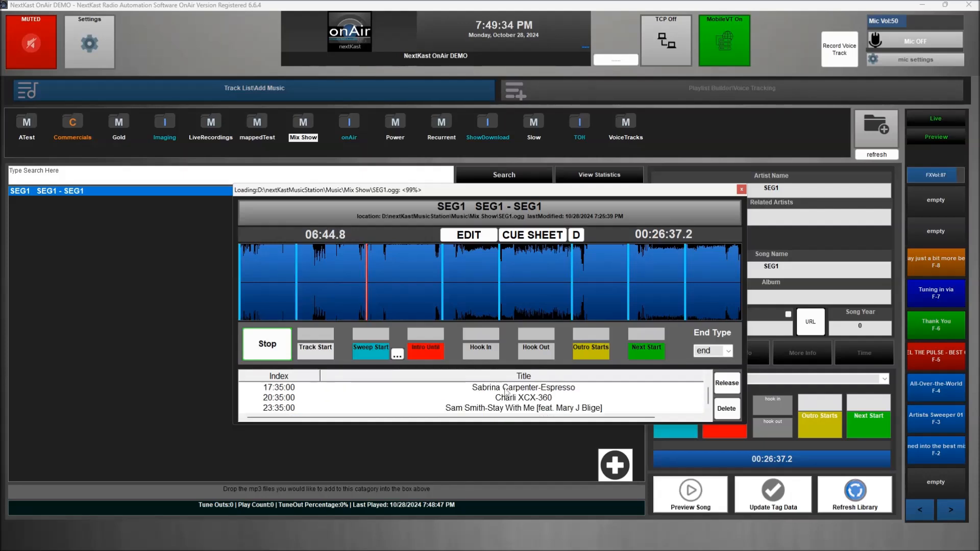
double_click(503, 397)
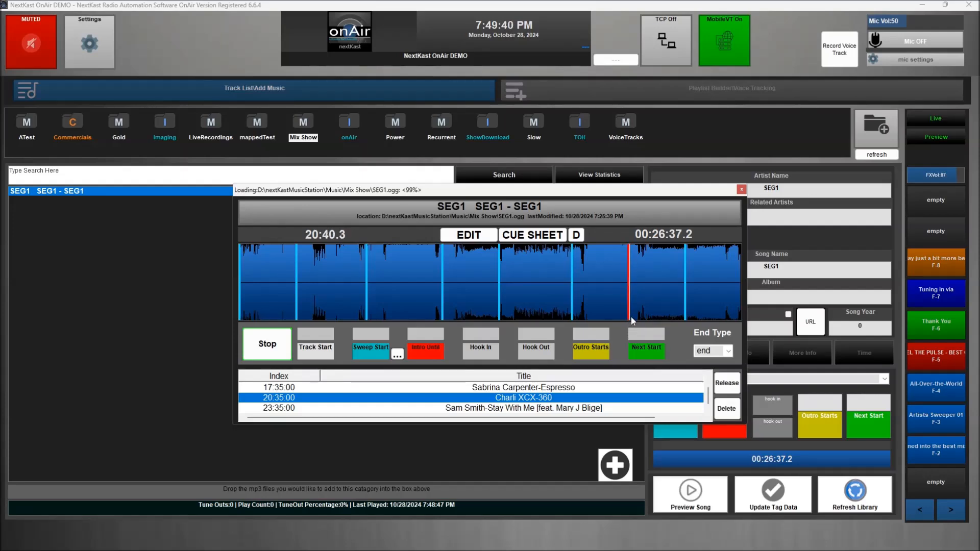
left_click(555, 410)
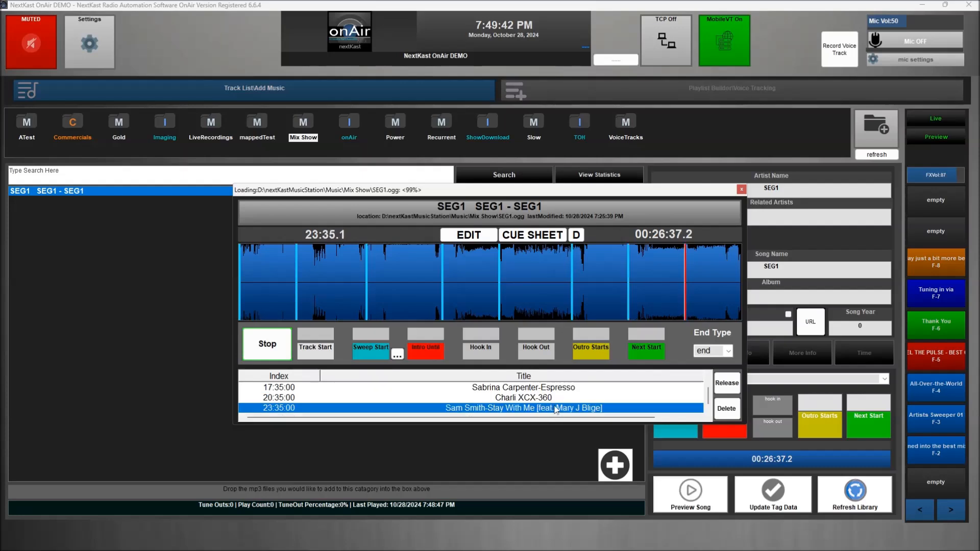
left_click(544, 399)
left_click(545, 390)
scroll(546, 392, "up", 2)
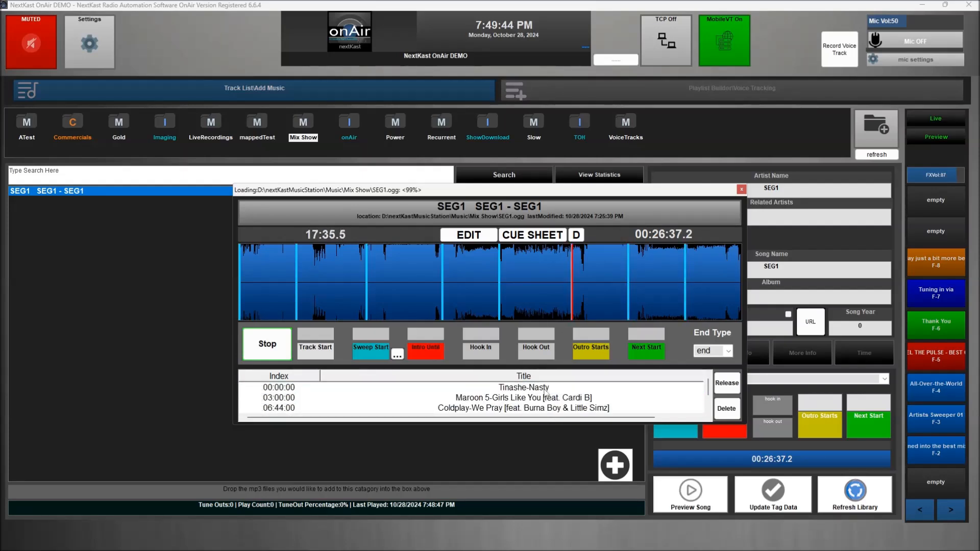
left_click(520, 390)
left_click(520, 399)
left_click(522, 408)
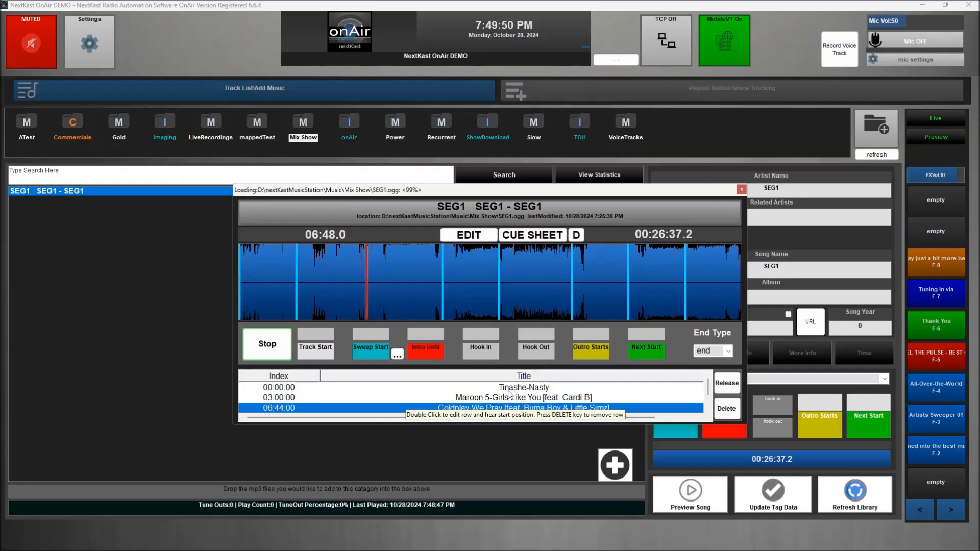
Step: Open the artist and title data of the Tinashe-Nasty cue point and save it
left_click(512, 390)
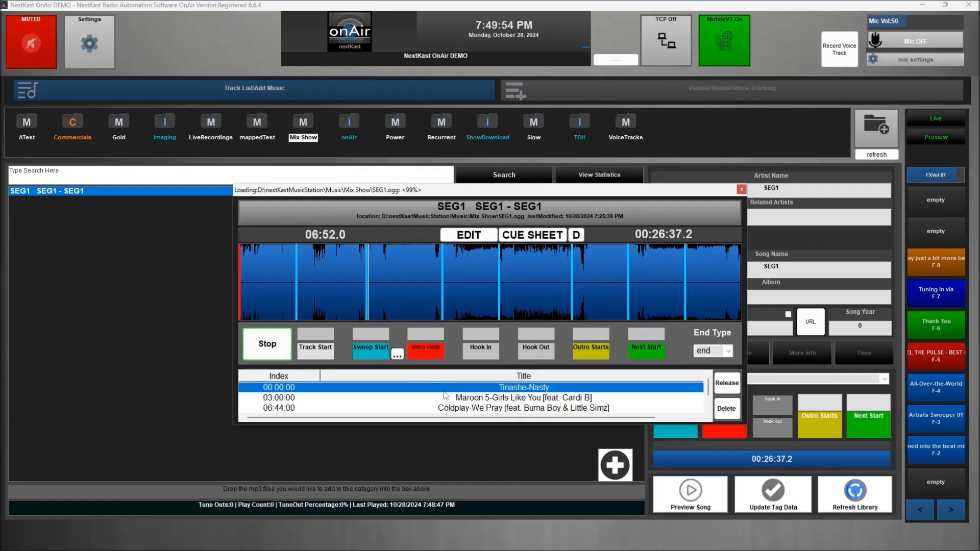
double_click(528, 388)
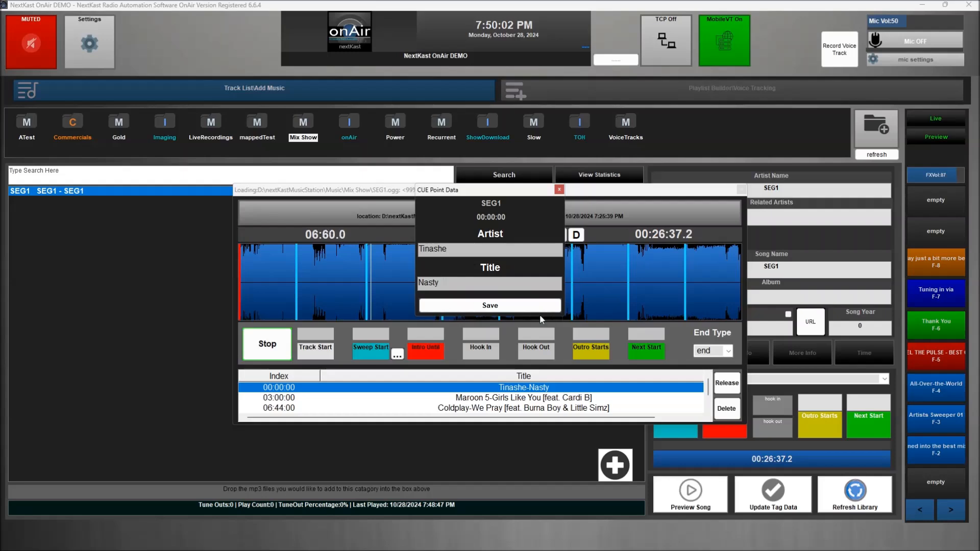
left_click(490, 305)
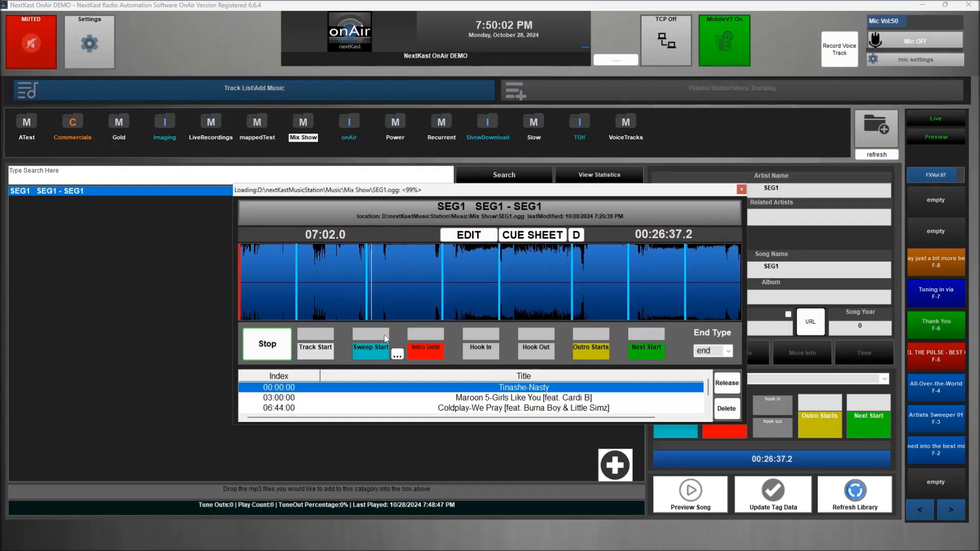
Step: Reposition the Maroon 5-Girls Like You cue point on the waveform, trying several spots around the three-minute mark
key("Down")
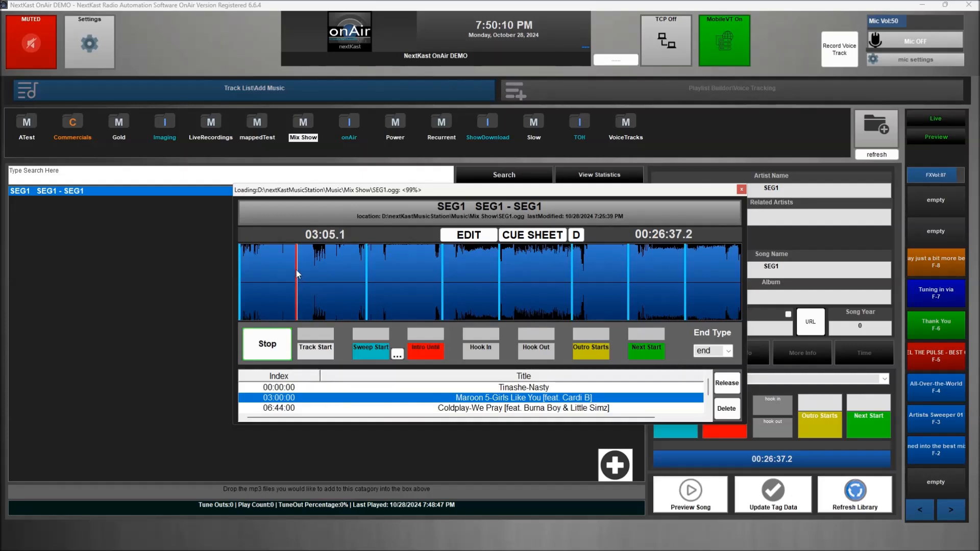
left_click(275, 285)
left_click(293, 286)
left_click(311, 283)
left_click(332, 281)
left_click(296, 283)
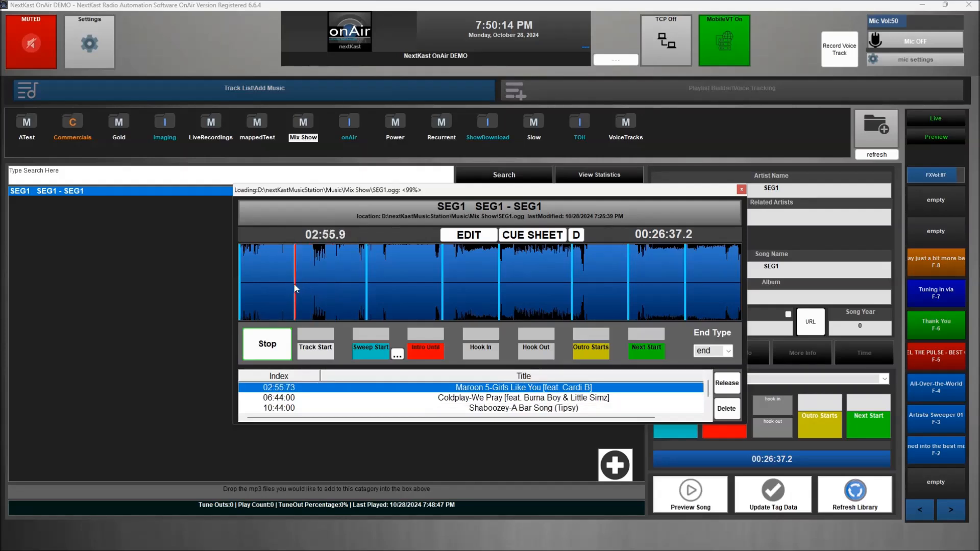
left_click(290, 284)
left_click(294, 289)
left_click(298, 295)
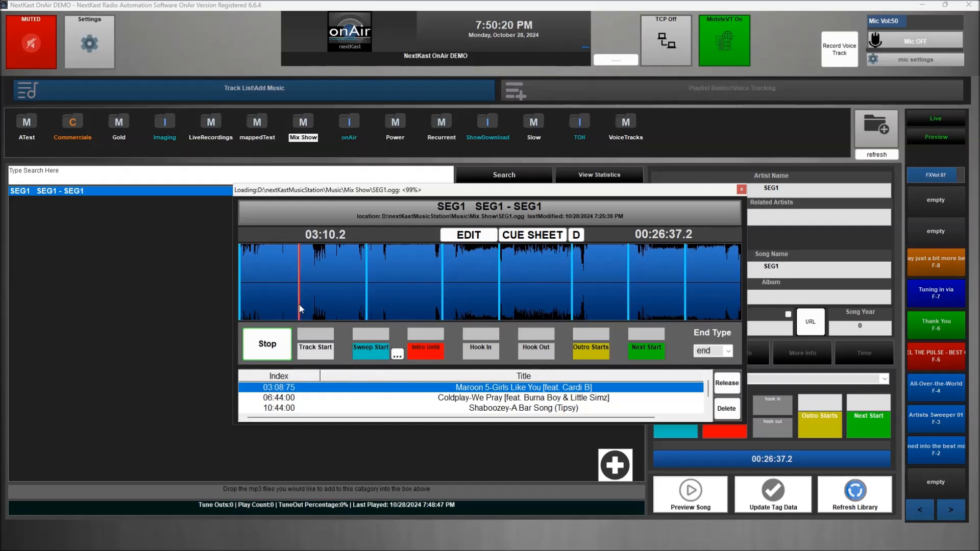
left_click(297, 307)
double_click(514, 401)
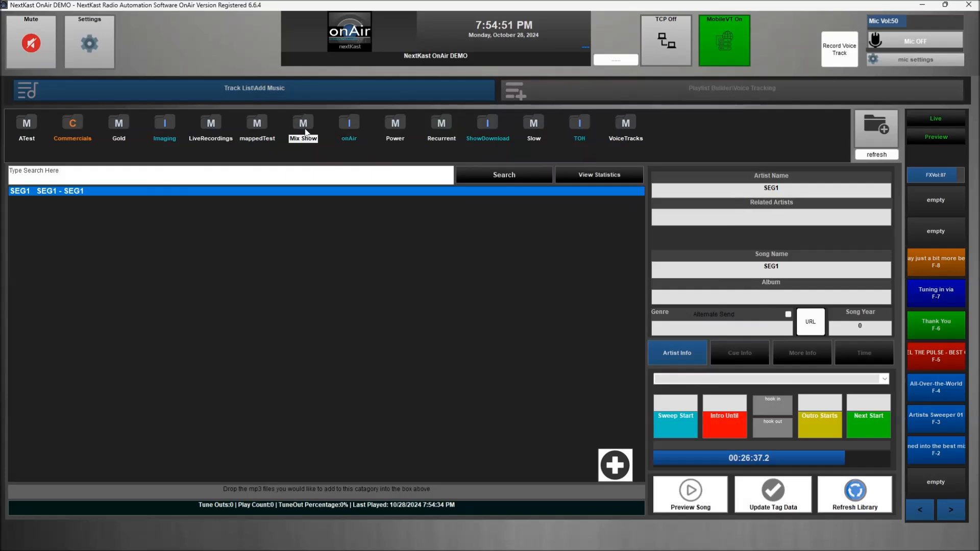
Step: Reopen SEG1 from the Mix Show category and create a new cue sheet instead of importing one
left_click(305, 132)
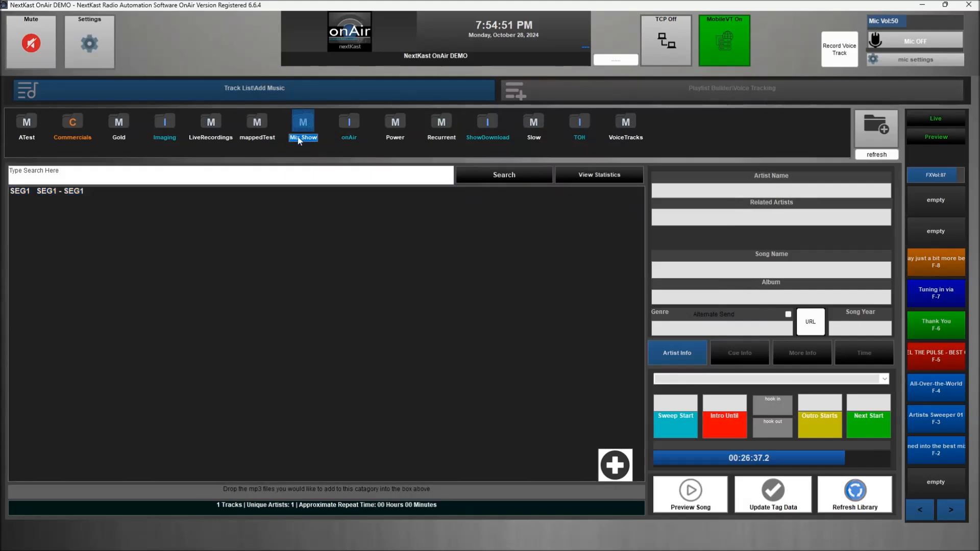
double_click(70, 194)
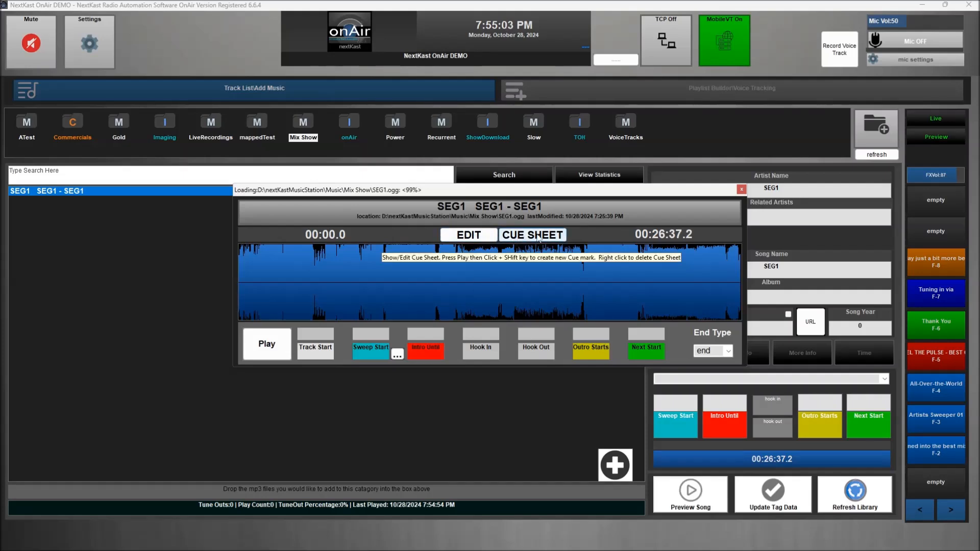
left_click(538, 239)
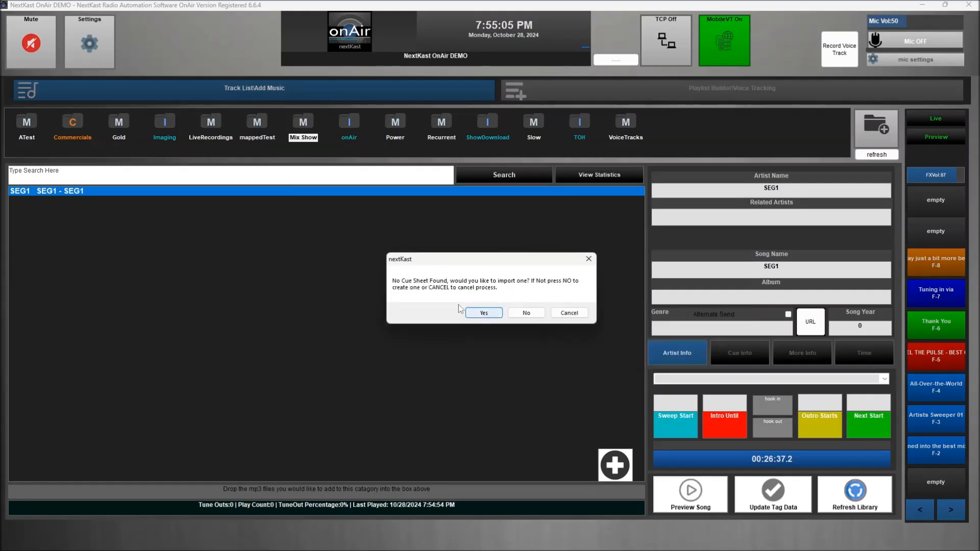
left_click(515, 314)
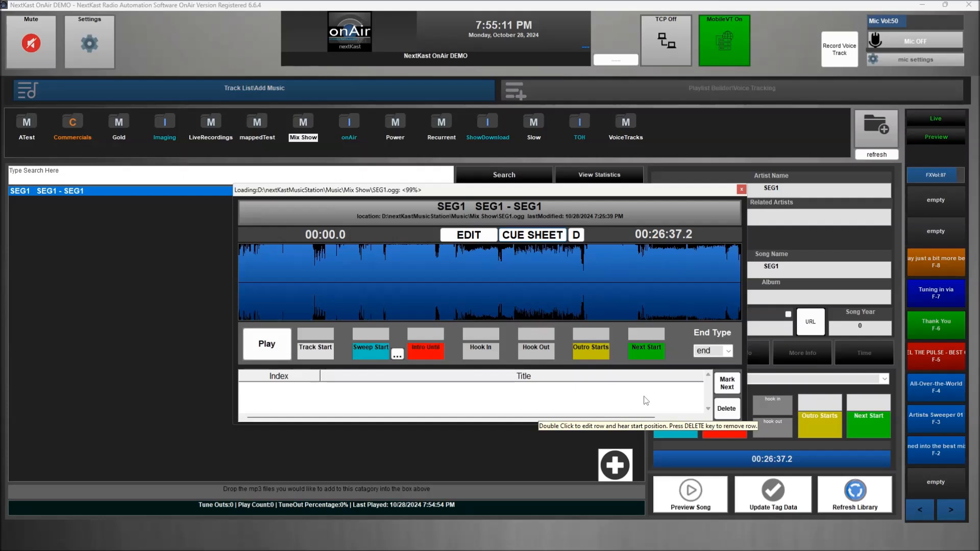
Step: Start playback from about 01:03 and add cue marks on the waveform at about 01:08 and 03:58
left_click(258, 289)
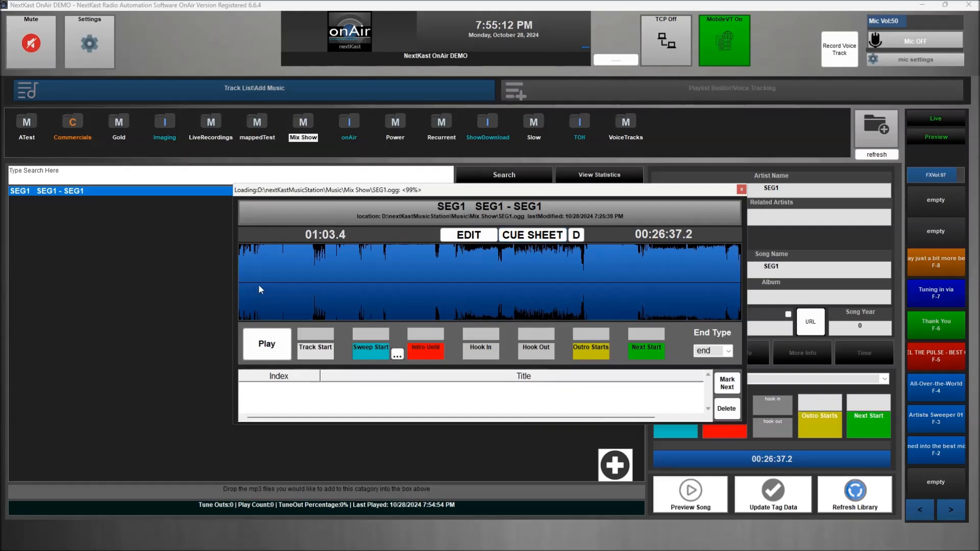
left_click(248, 351)
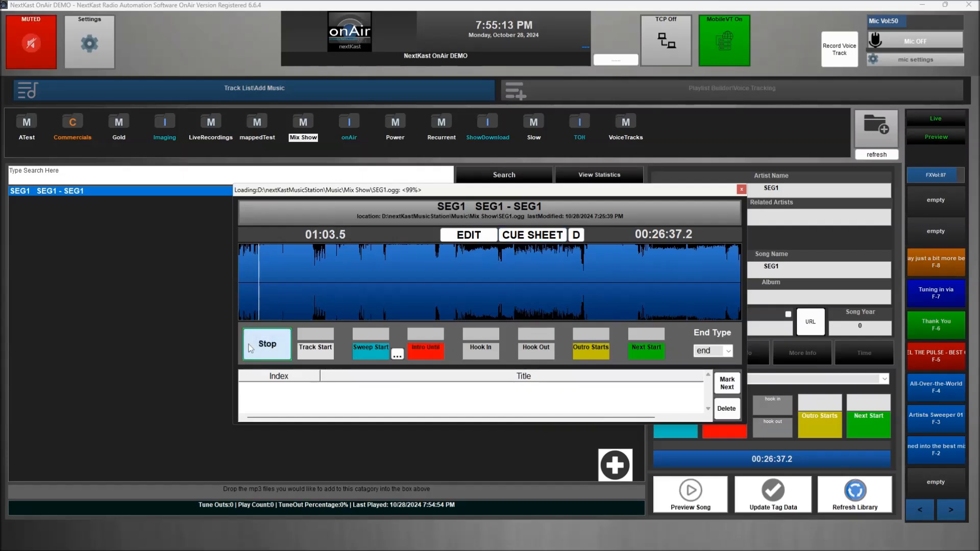
double_click(260, 294)
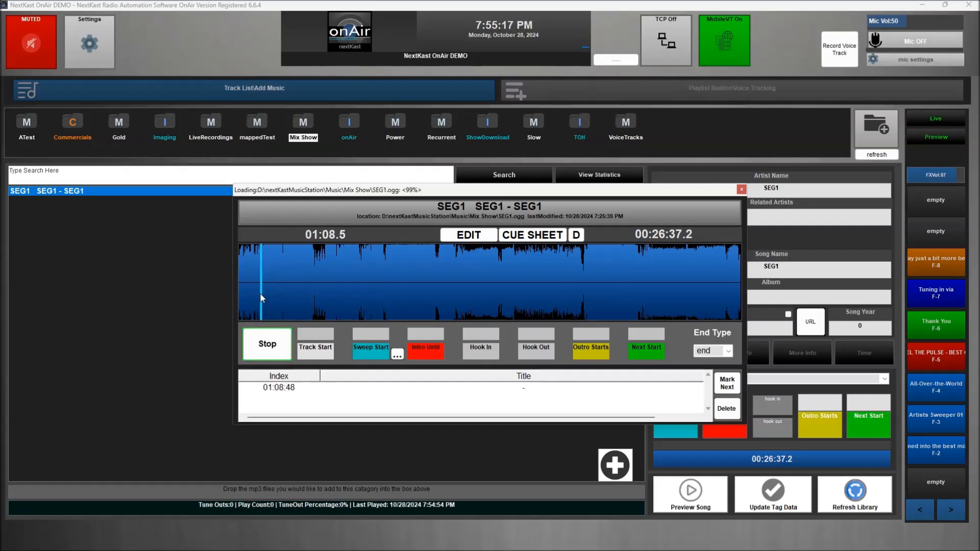
left_click(314, 289)
double_click(314, 291)
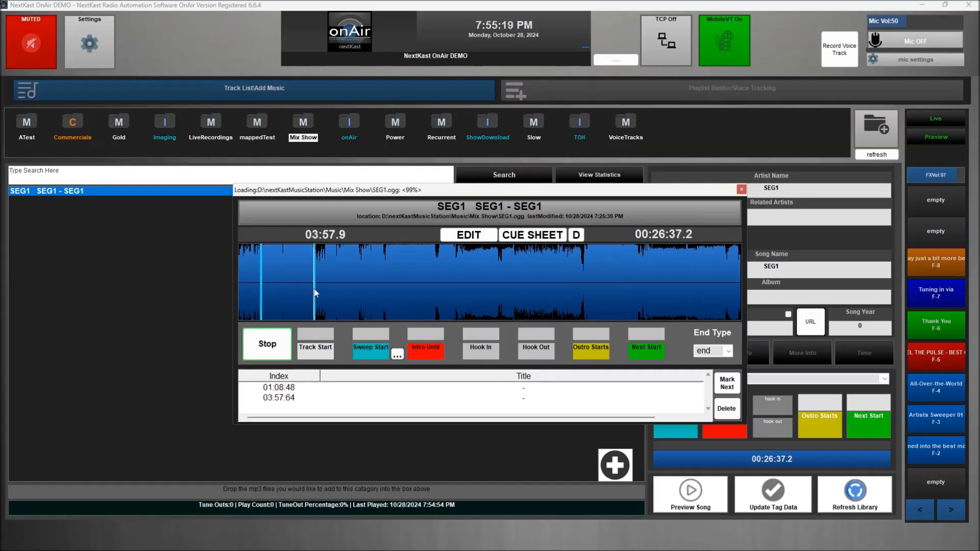
Step: Add six more cue marks at about 07:42, 10:33, 13:53 and 18:12, plus two further along, the last at about 26:00
left_click(384, 283)
double_click(387, 285)
left_click(438, 286)
left_click(502, 284)
double_click(501, 283)
left_click(584, 284)
double_click(584, 284)
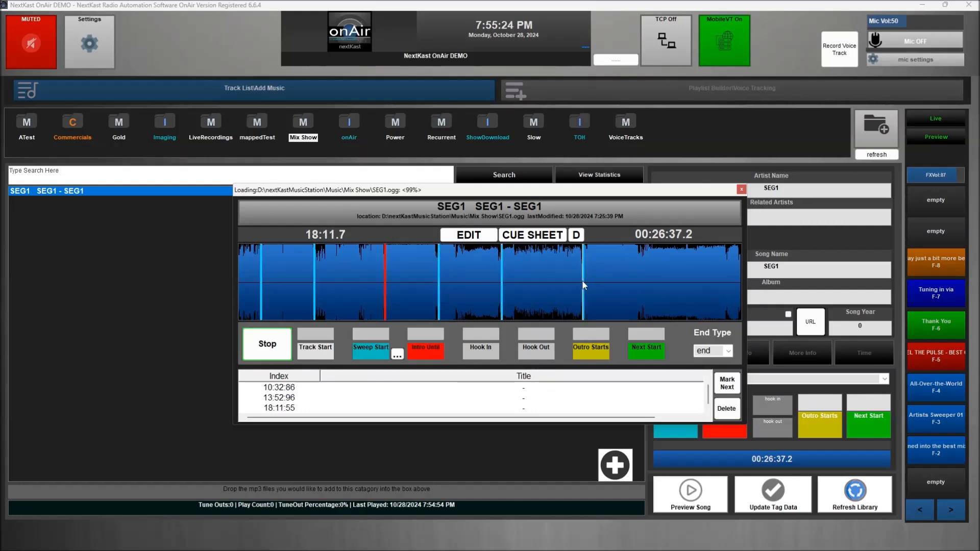
left_click(641, 280)
double_click(642, 280)
left_click(730, 280)
double_click(730, 279)
Step: Play the track from the first cue point in the list, at 01:08:48, and stop playback
scroll(711, 400, "up", 5)
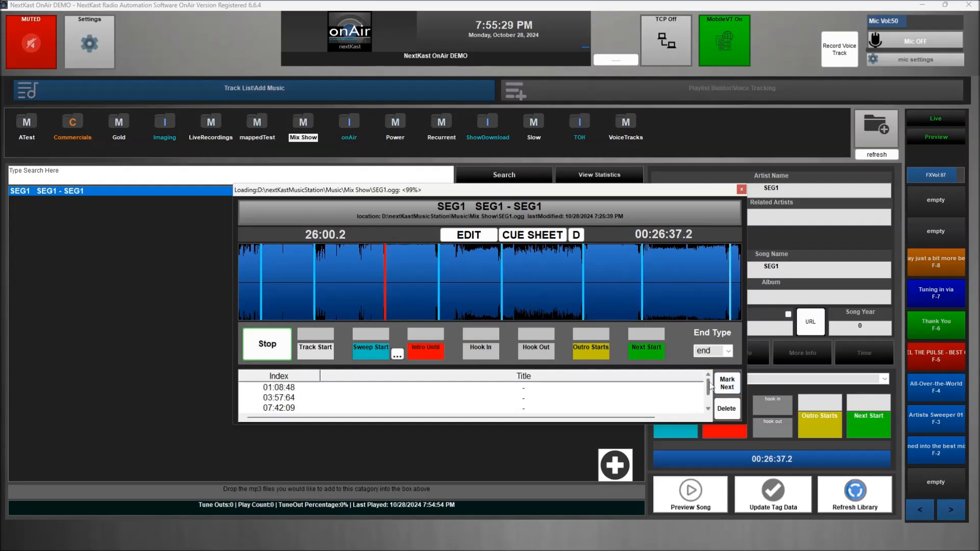
left_click(302, 389)
double_click(302, 389)
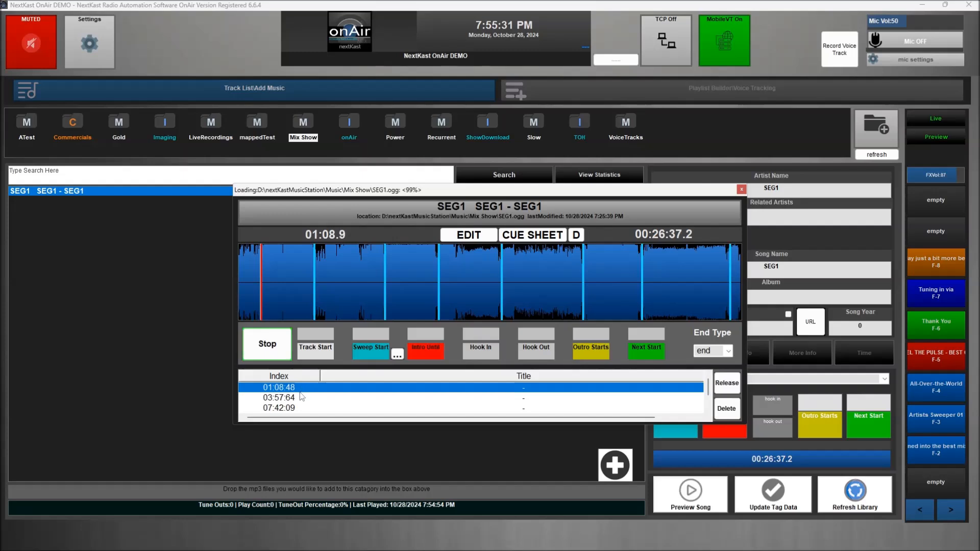
double_click(300, 389)
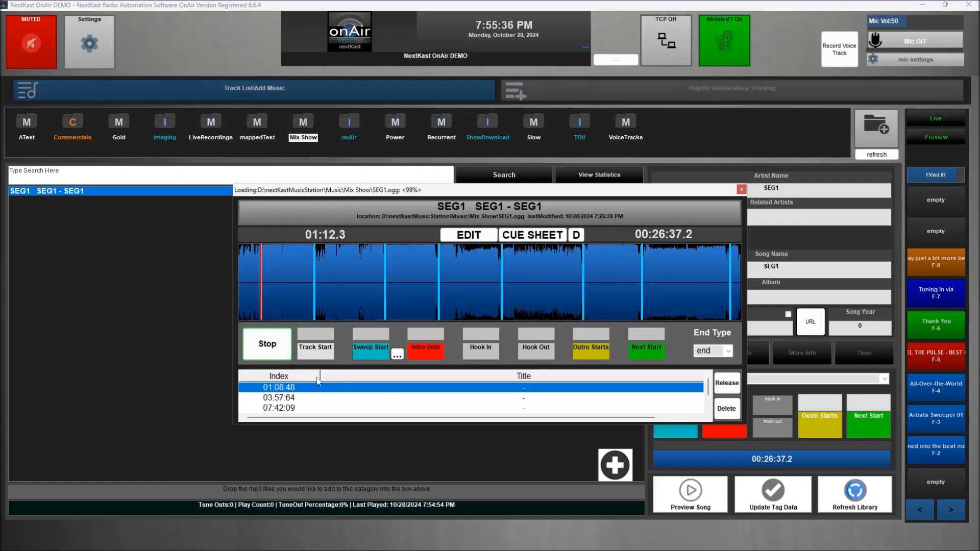
left_click(272, 351)
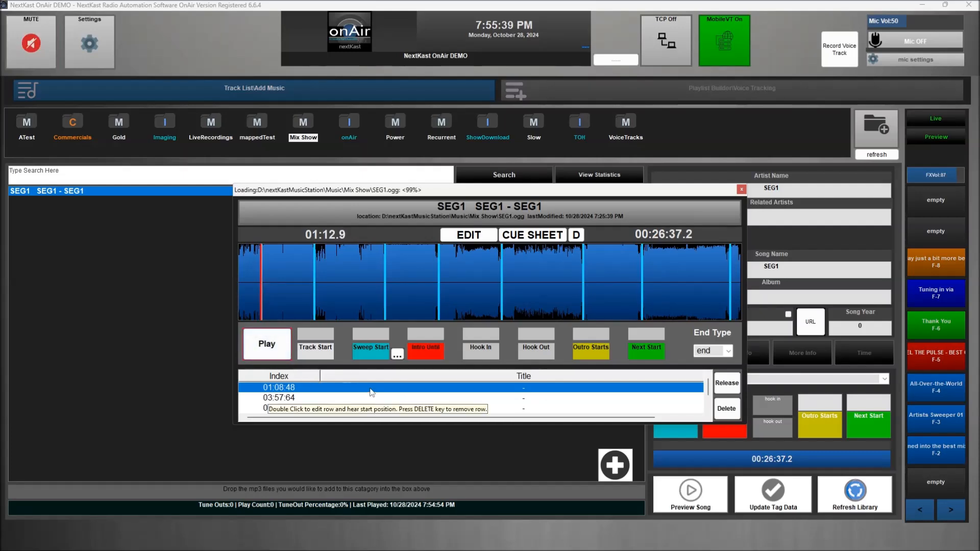
Step: Enter Artist as the artist and Title as the title for the 01:08:48 cue point and save the data
double_click(371, 389)
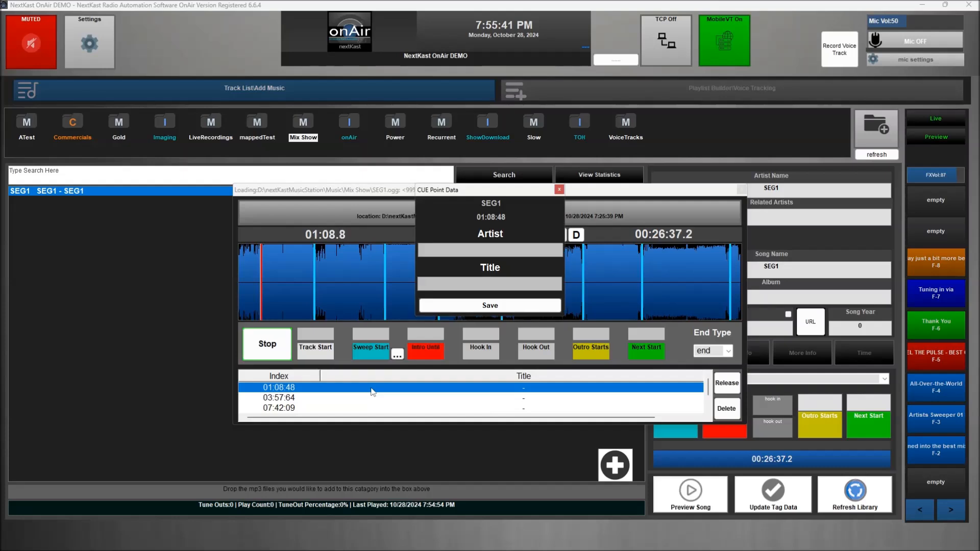
type("Artst")
key("BackSpace")
key("BackSpace")
type("itst")
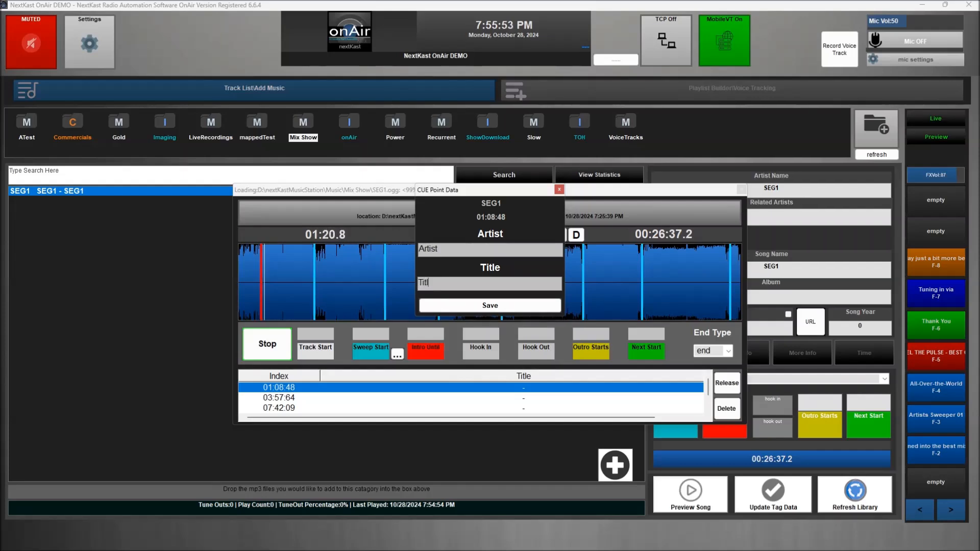
left_click(431, 305)
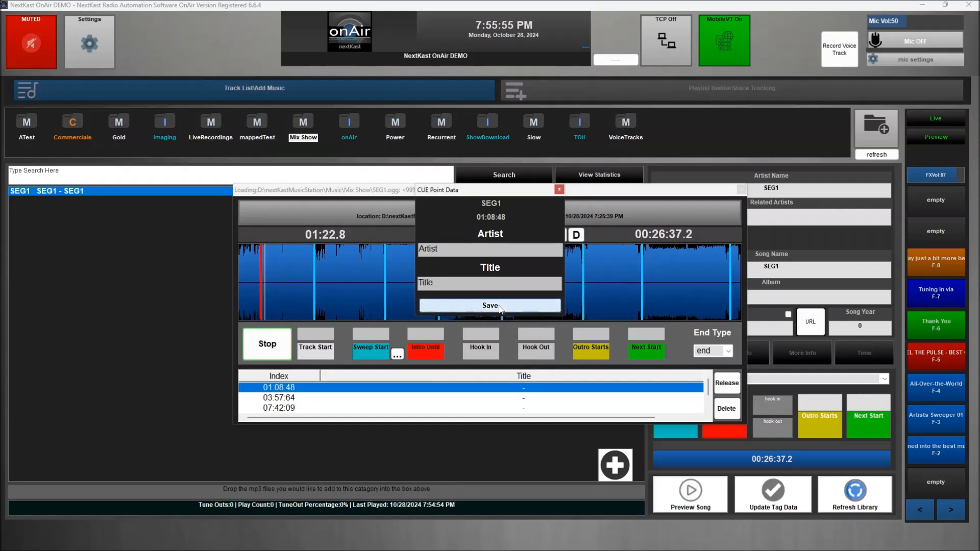
Step: Enter Artist2 as the artist and Title2 as the title for the 03:57:64 cue point and save the data
left_click(527, 399)
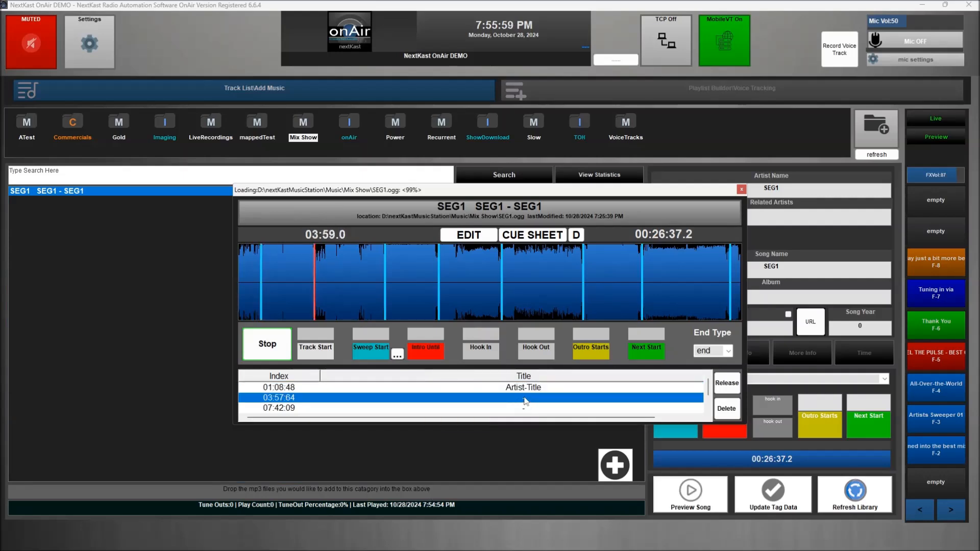
double_click(526, 399)
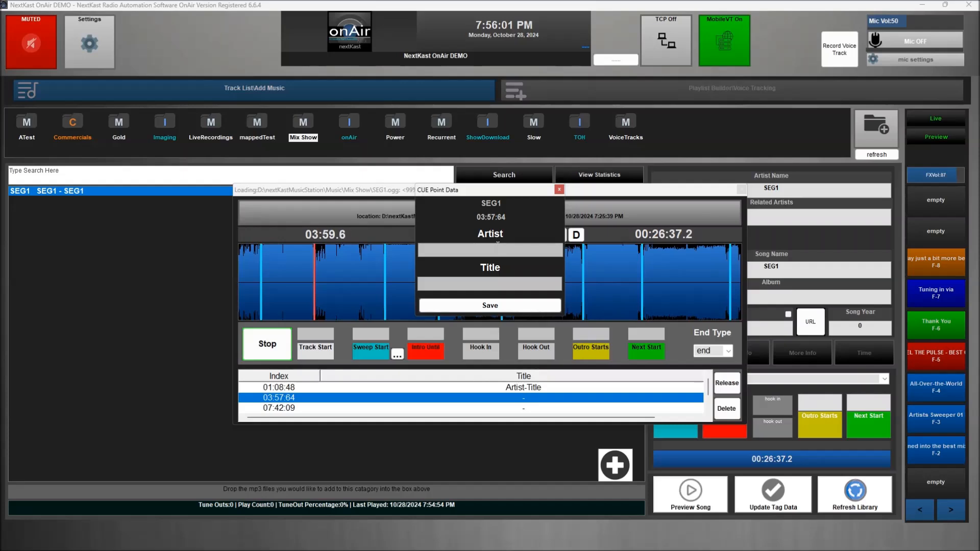
type("Artist2")
key("Tab")
type("Title2")
key("Return")
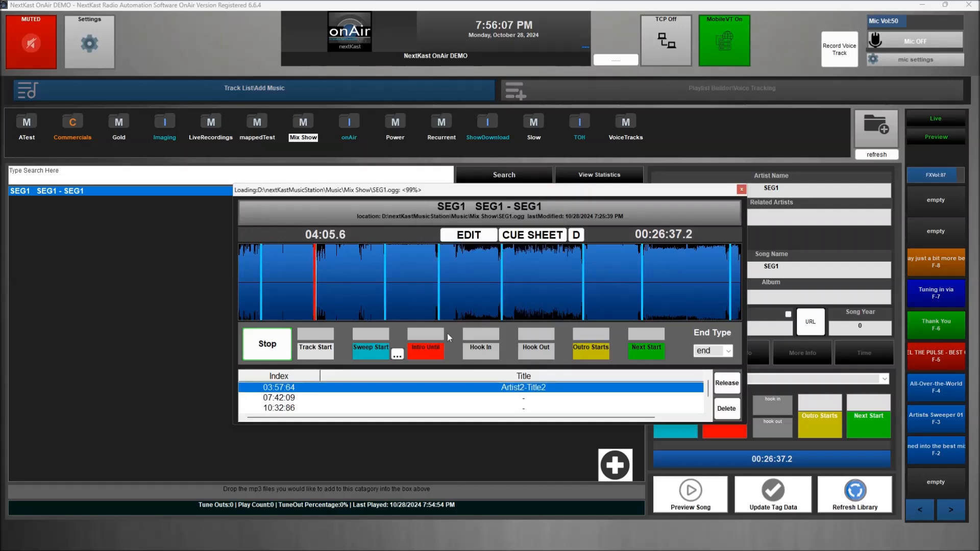
Step: Close the SEG1 cue editor and reopen the track from the Mix Show list with its cue sheet
scroll(708, 384, "up", 1)
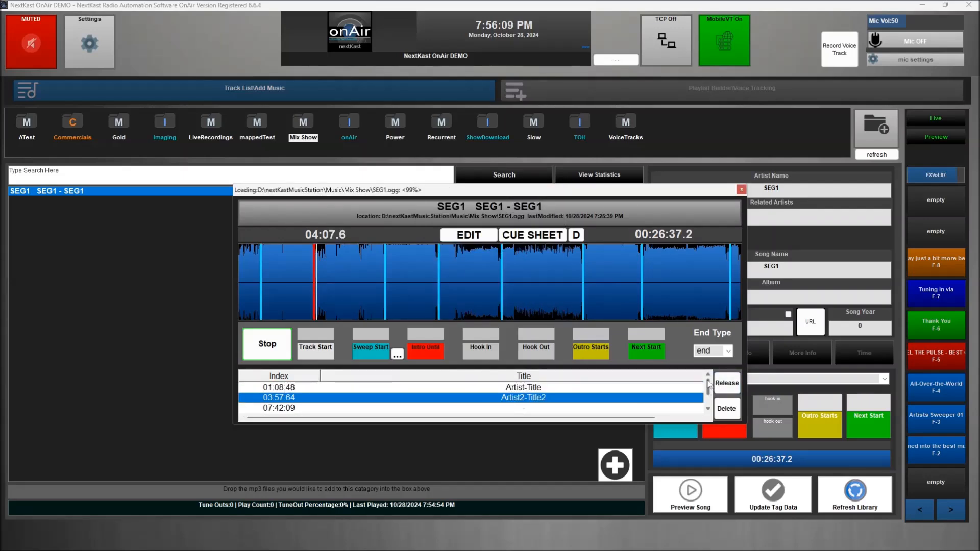
scroll(711, 393, "up", 1)
scroll(711, 393, "down", 1)
left_click(741, 190)
double_click(124, 190)
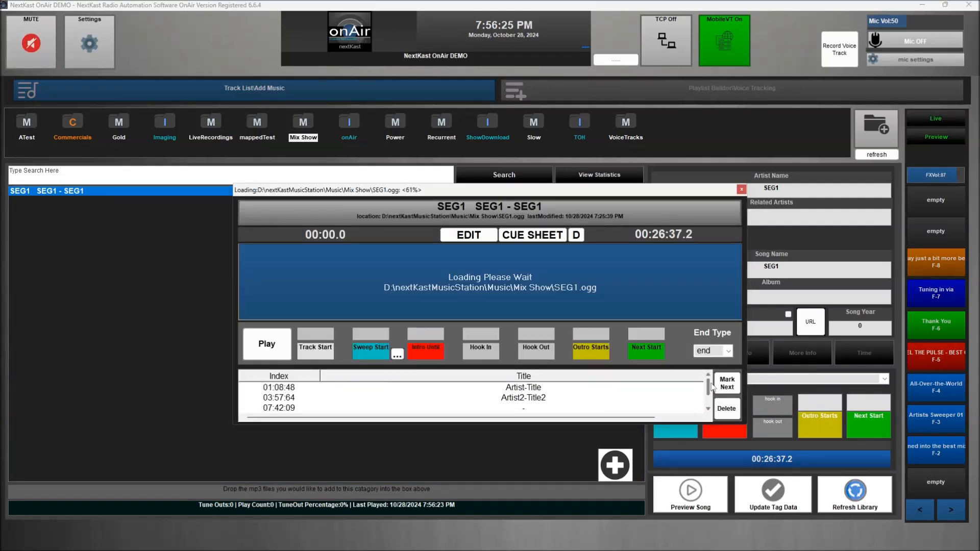
Step: Audition the first three cue points in the list, ending with the one at 07:42:09
left_click(545, 400)
left_click(542, 391)
left_click(542, 399)
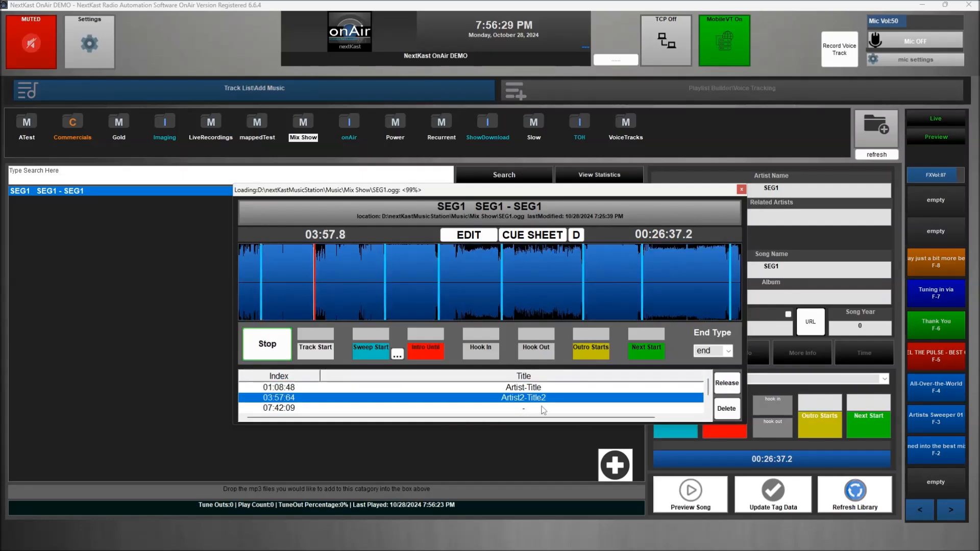
left_click(542, 408)
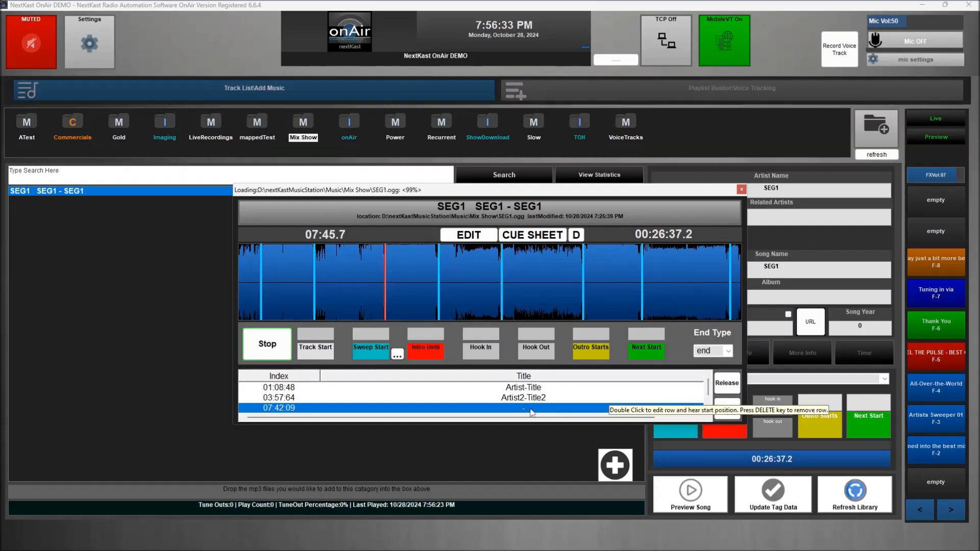
Step: Play from the 21:18:58 cue point, and view its artist and title data without saving anything
scroll(542, 410, "down", 1)
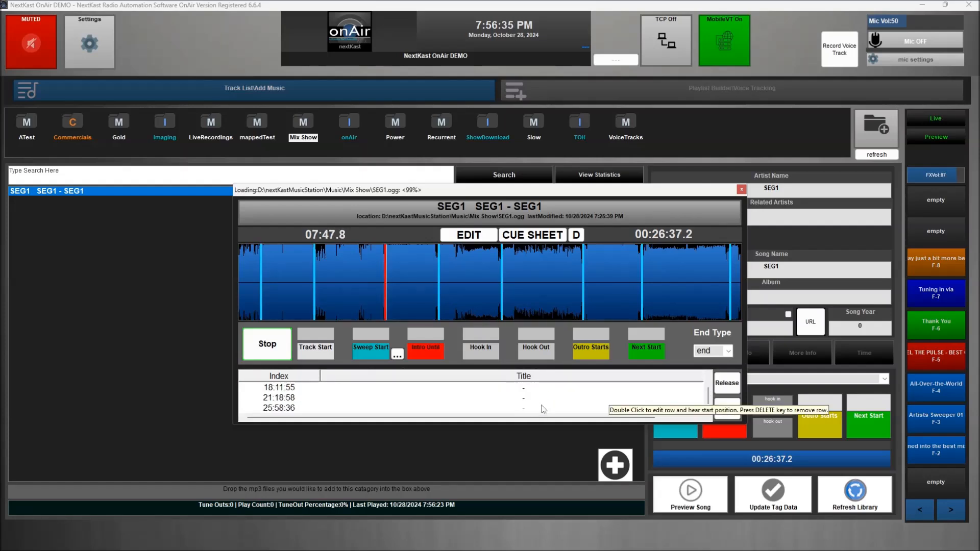
double_click(433, 401)
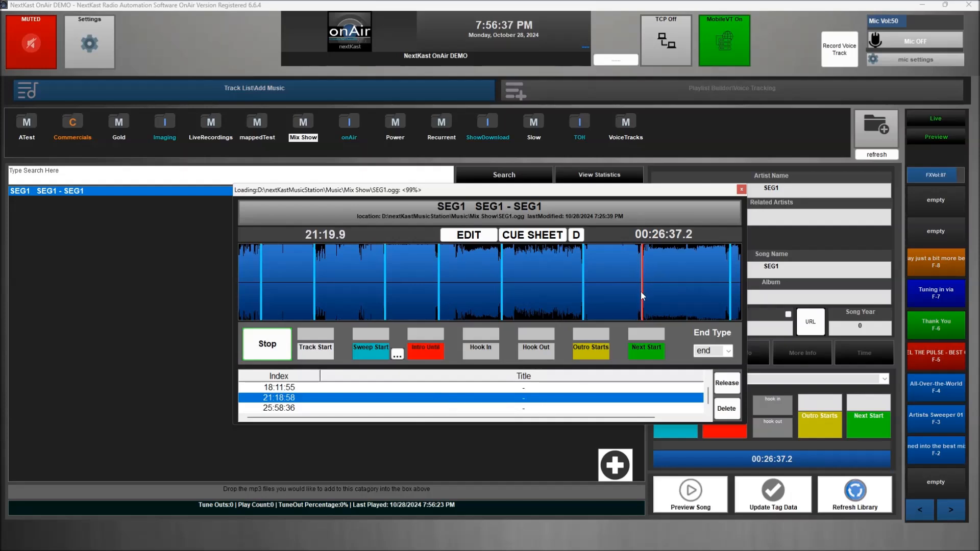
double_click(594, 401)
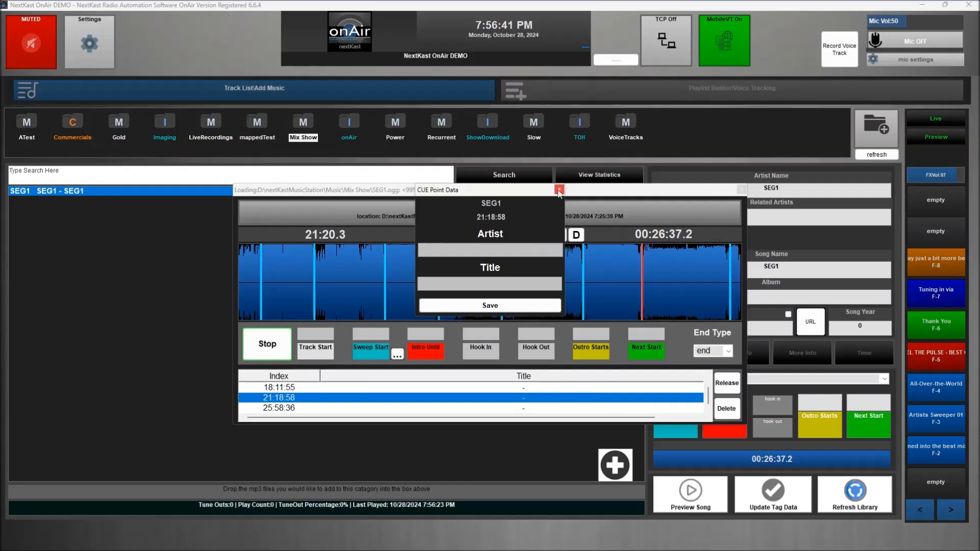
left_click(559, 190)
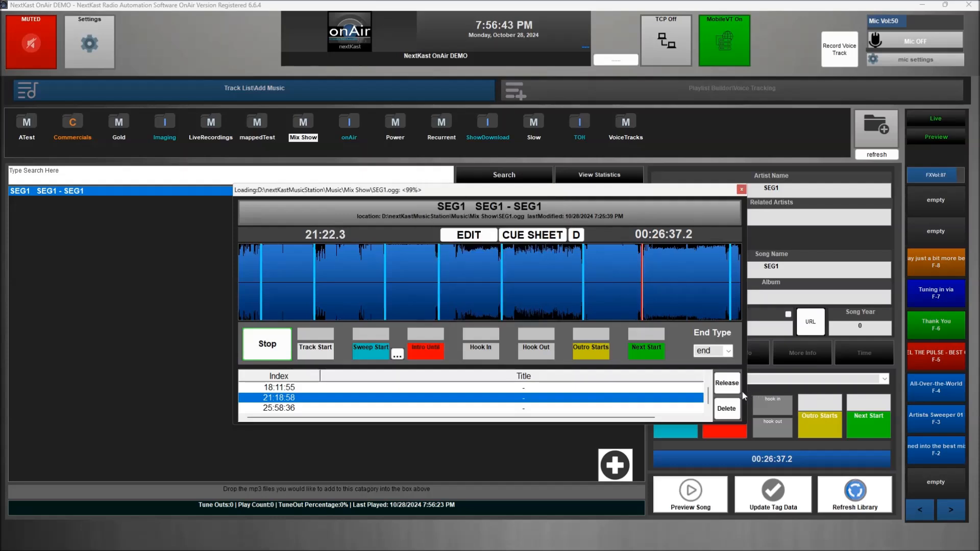